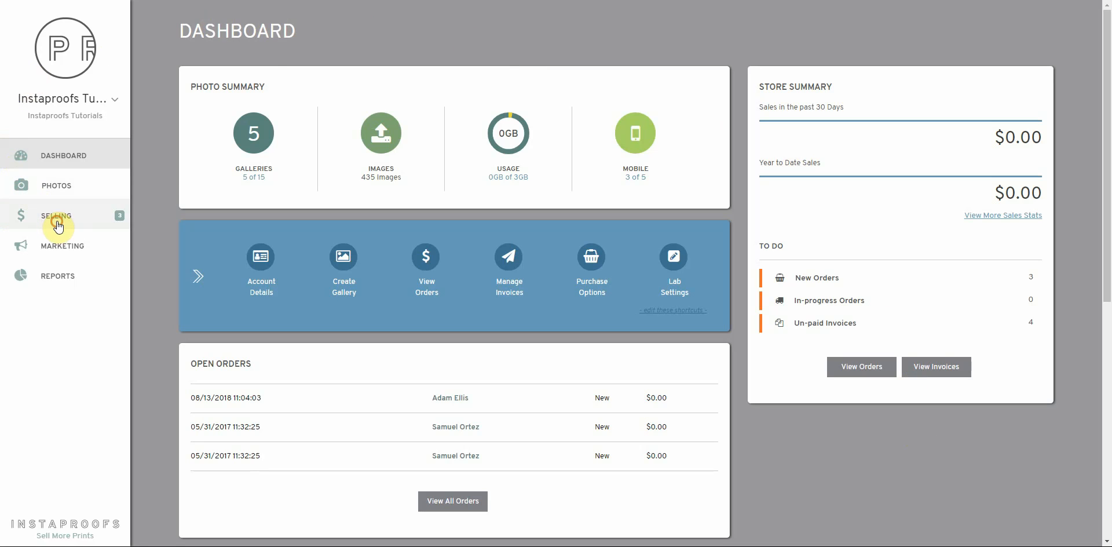
Go to the Selling > Invoices page and look over the invoice list.
mouse_move(52, 222)
left_click(186, 89)
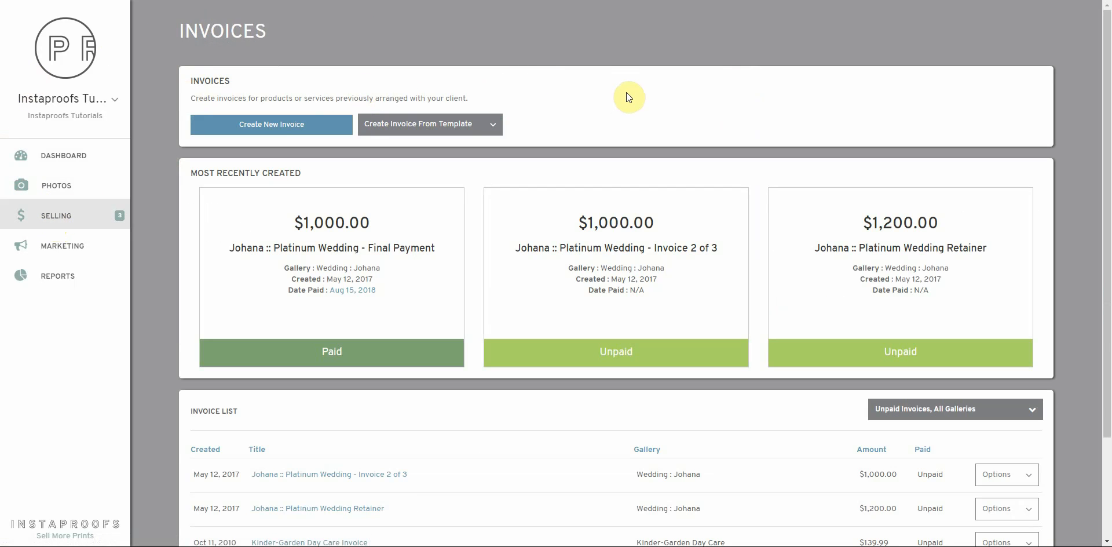
scroll(627, 97, "down", 1)
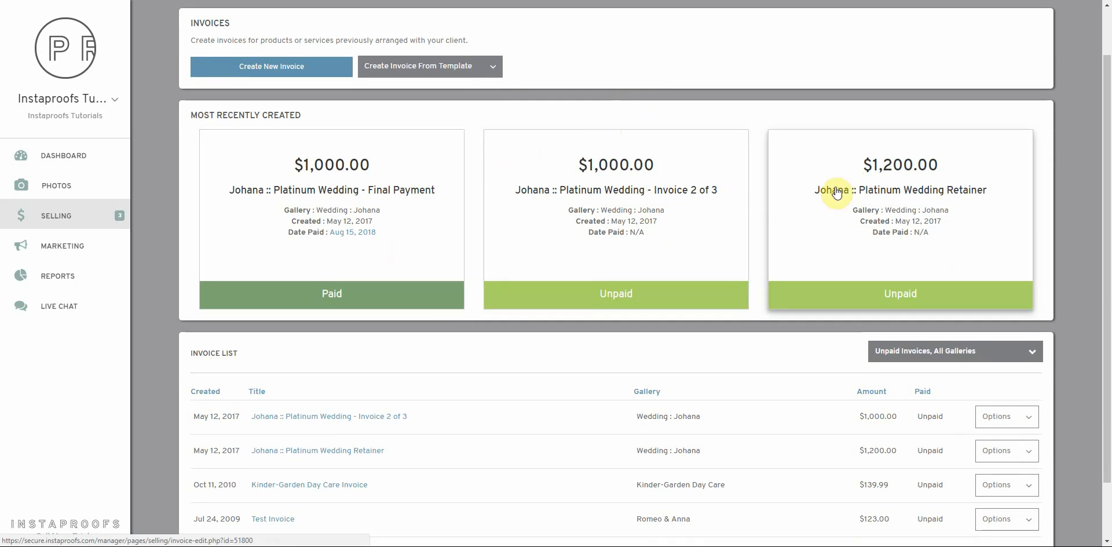
scroll(385, 197, "down", 2)
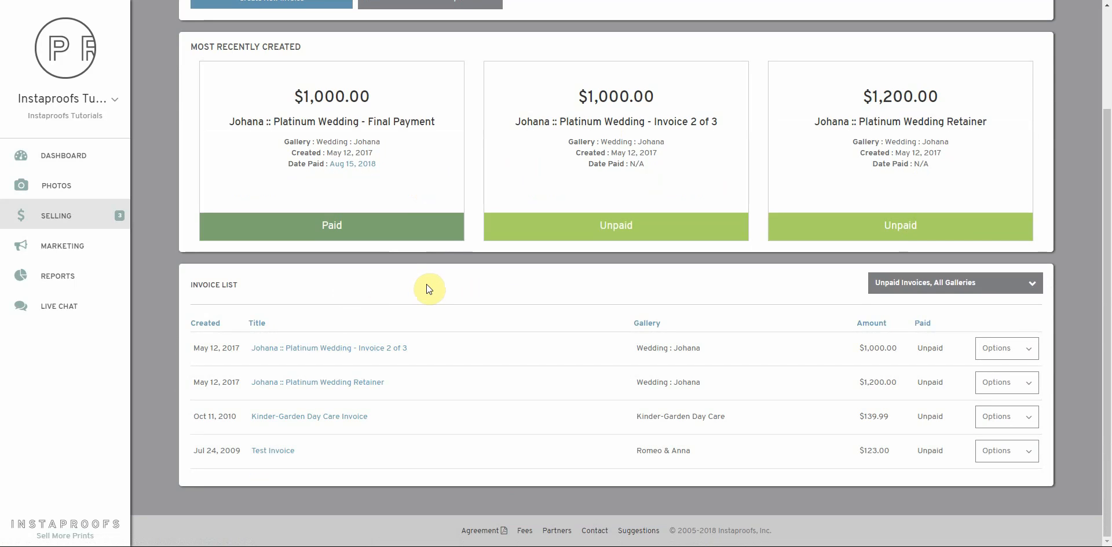
Filter the invoice list to All Invoices across all galleries, then start a new invoice.
left_click(985, 284)
left_click(923, 380)
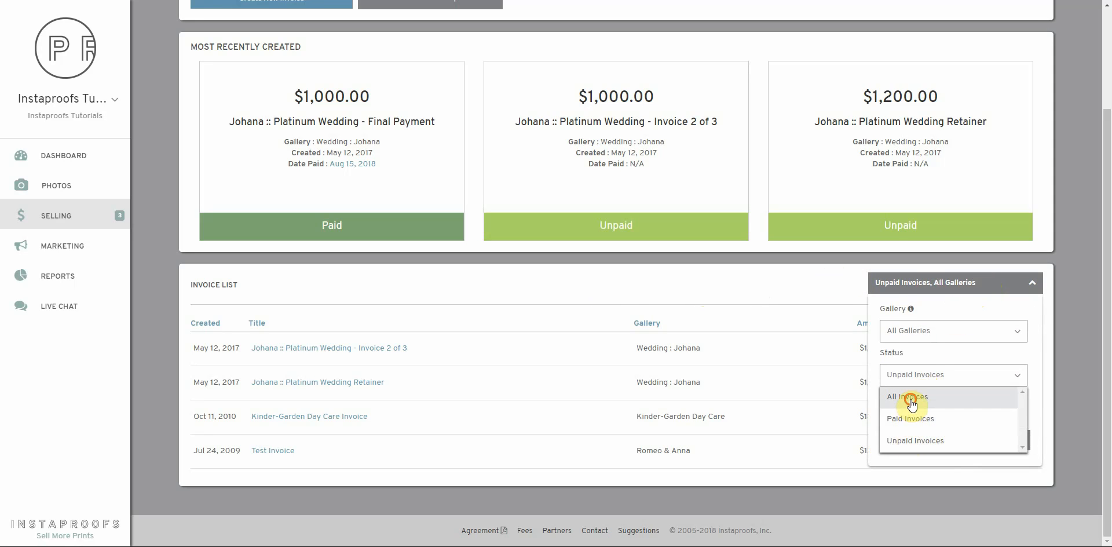
left_click(912, 405)
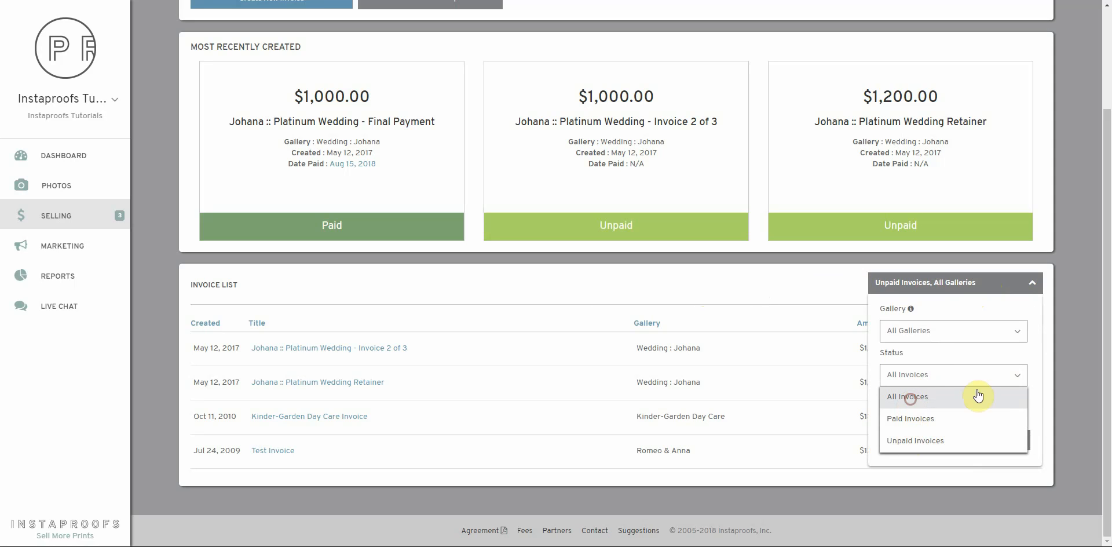
left_click(993, 433)
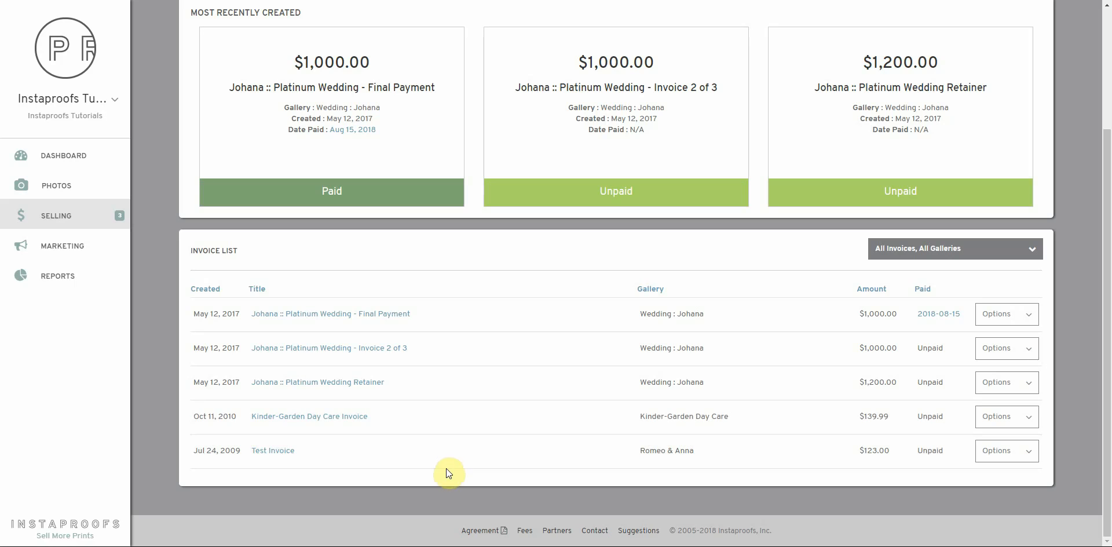
scroll(553, 439, "up", 3)
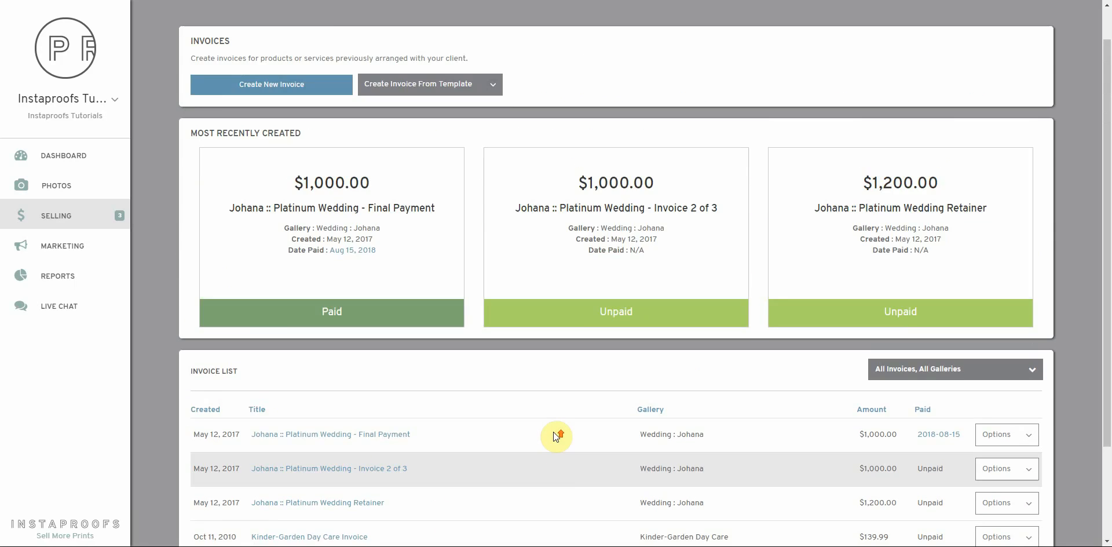
left_click(296, 131)
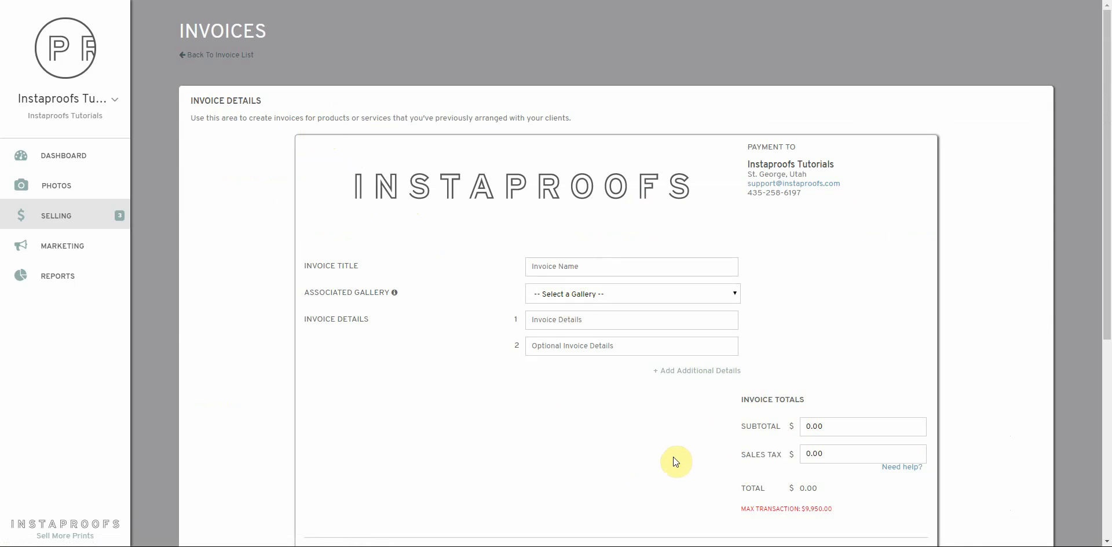
Title the invoice 'Smith Bridal Shots' and associate it with Demo Gallery.
left_click(584, 266)
type("Smith Bridal Shots")
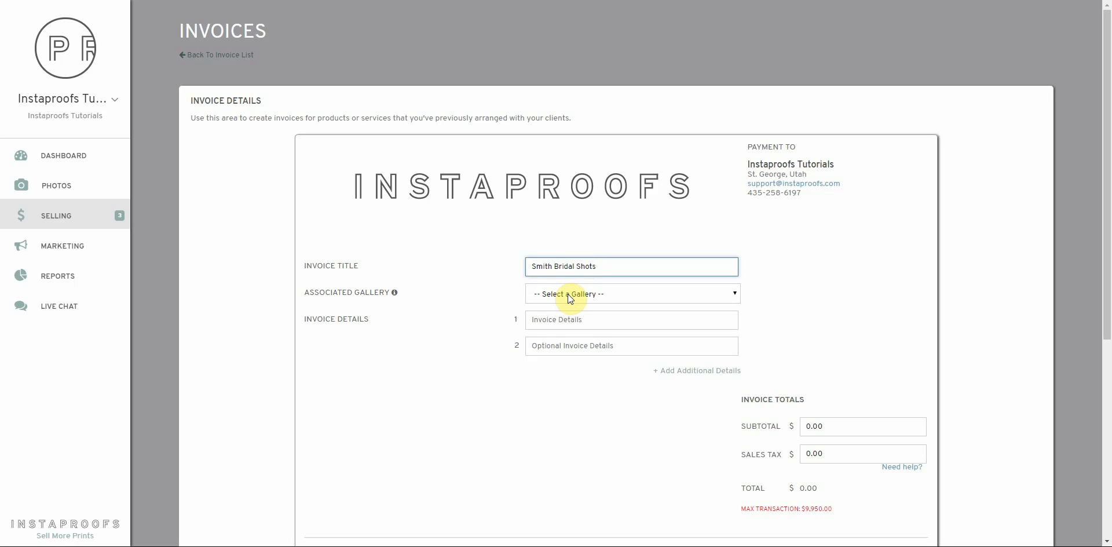
left_click(567, 294)
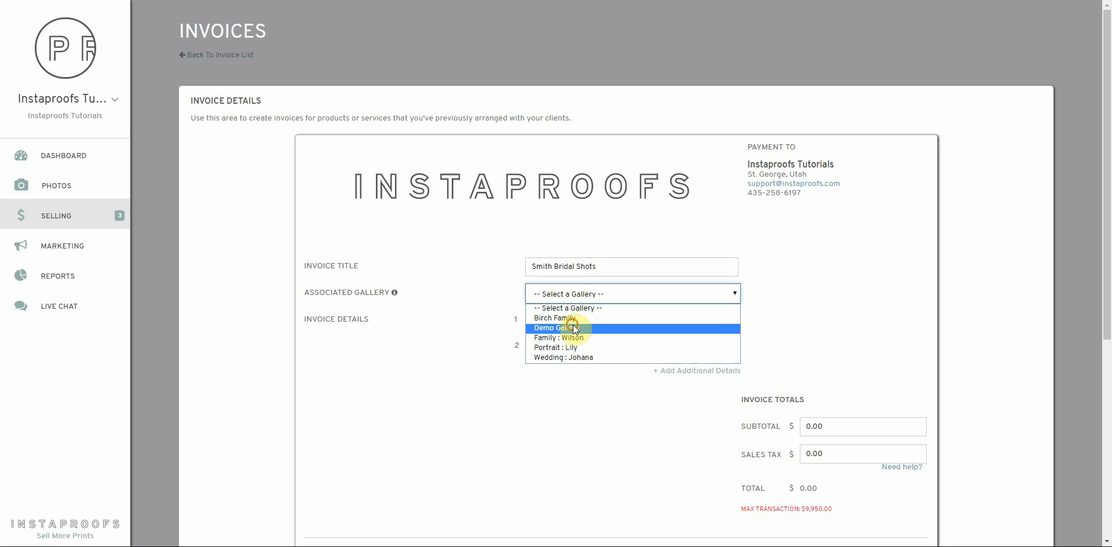
left_click(569, 327)
Add four detail lines: Bridal Shoot, Online Viewing, Digital Copy and Extra Shooter.
left_click(574, 320)
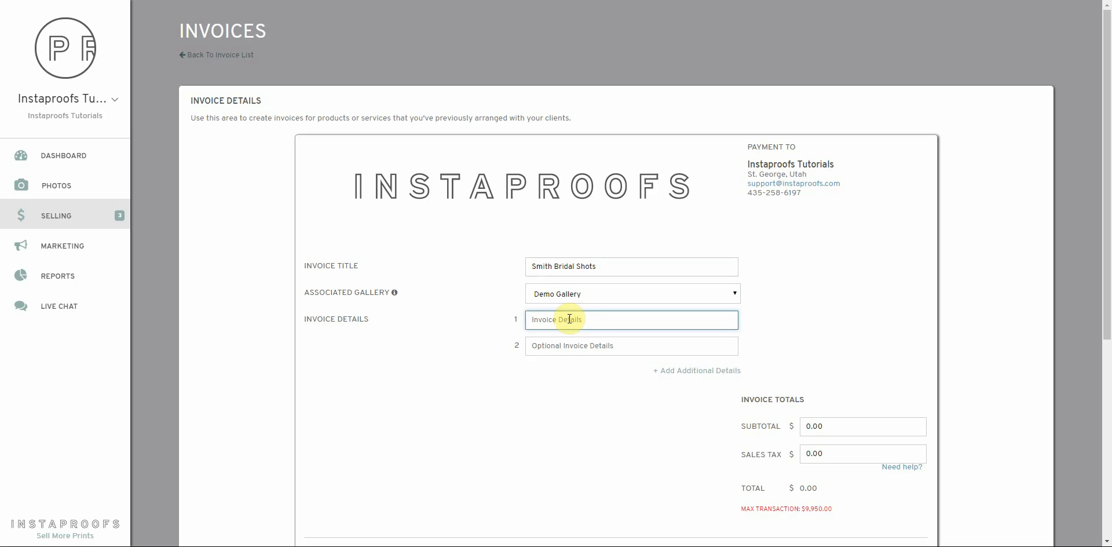
type("Bridal Shoot")
key("Tab")
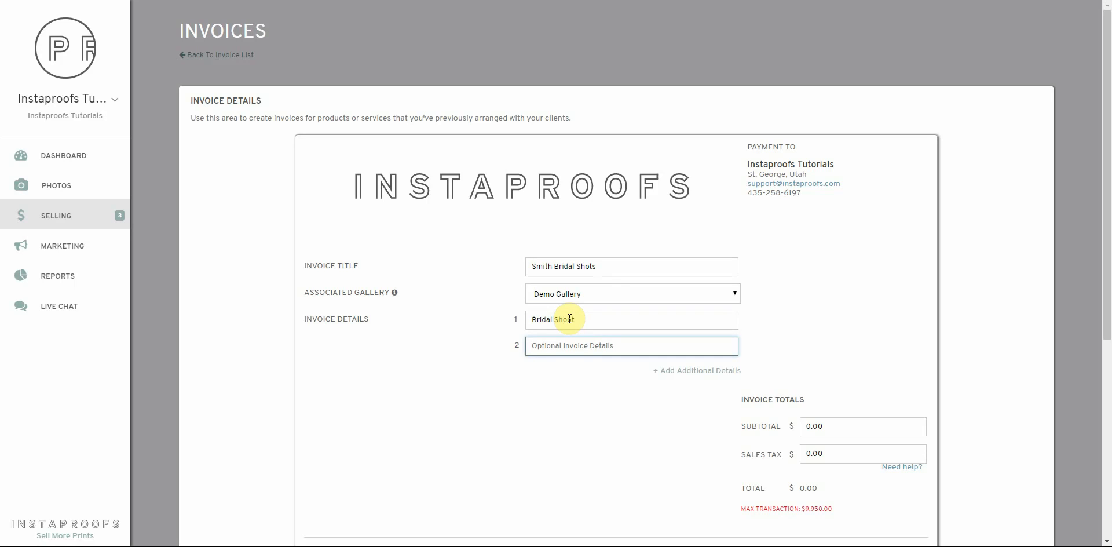
type("Online Viewing")
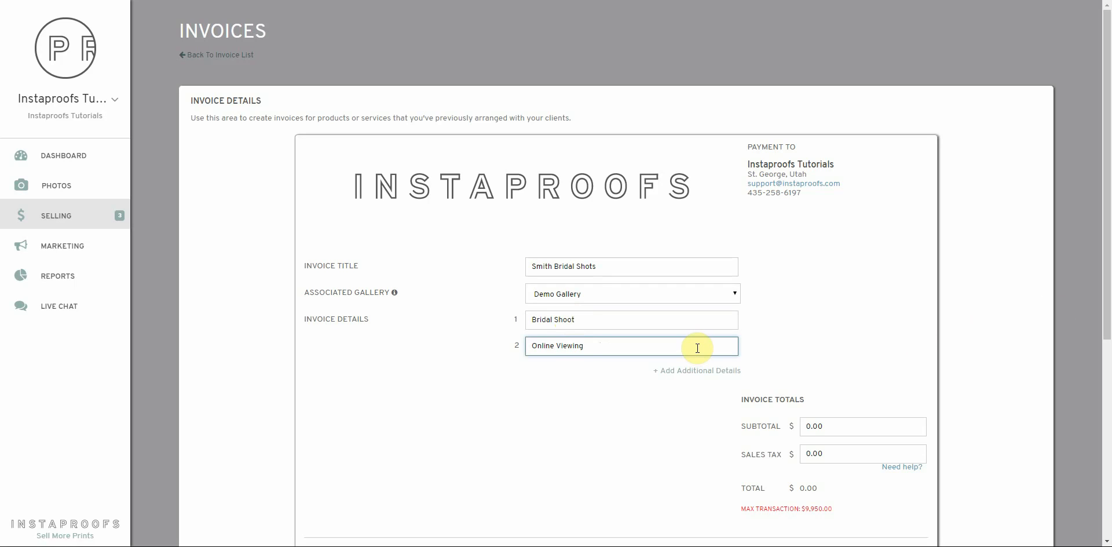
left_click(690, 370)
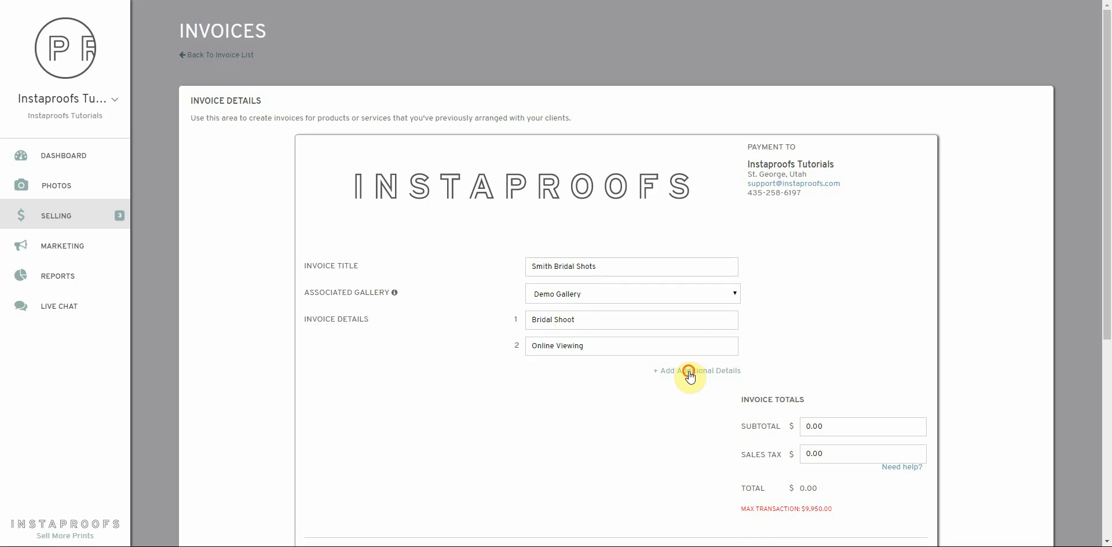
left_click(607, 371)
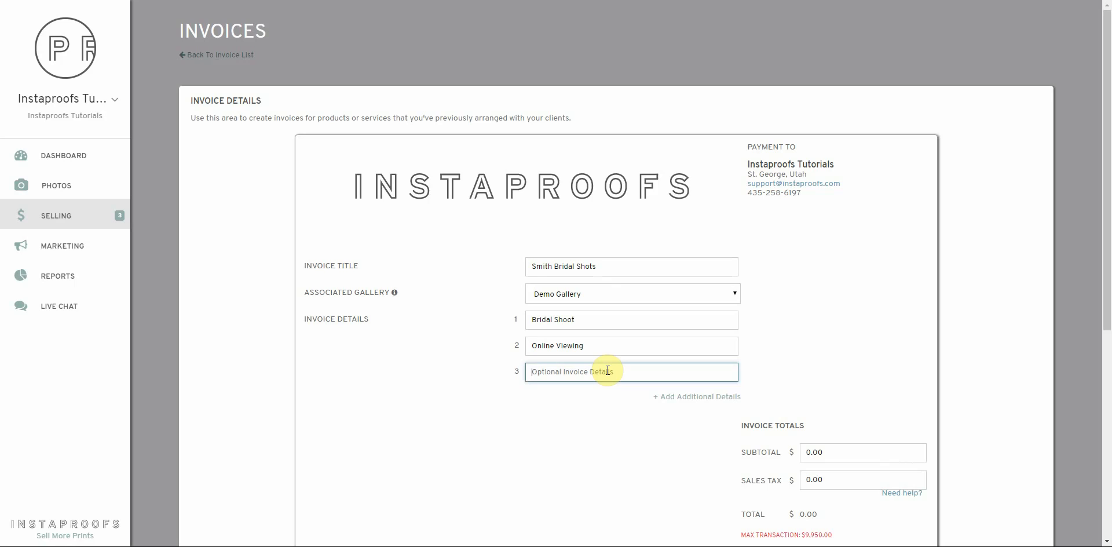
type("Digital Copy")
left_click(672, 396)
left_click(572, 404)
type("E")
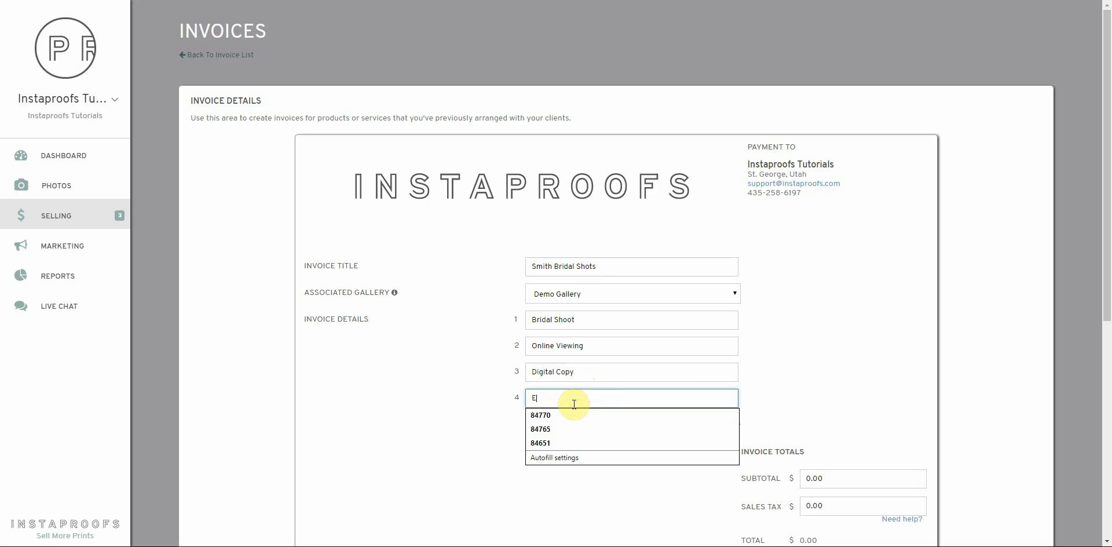
type("xtra Shooter")
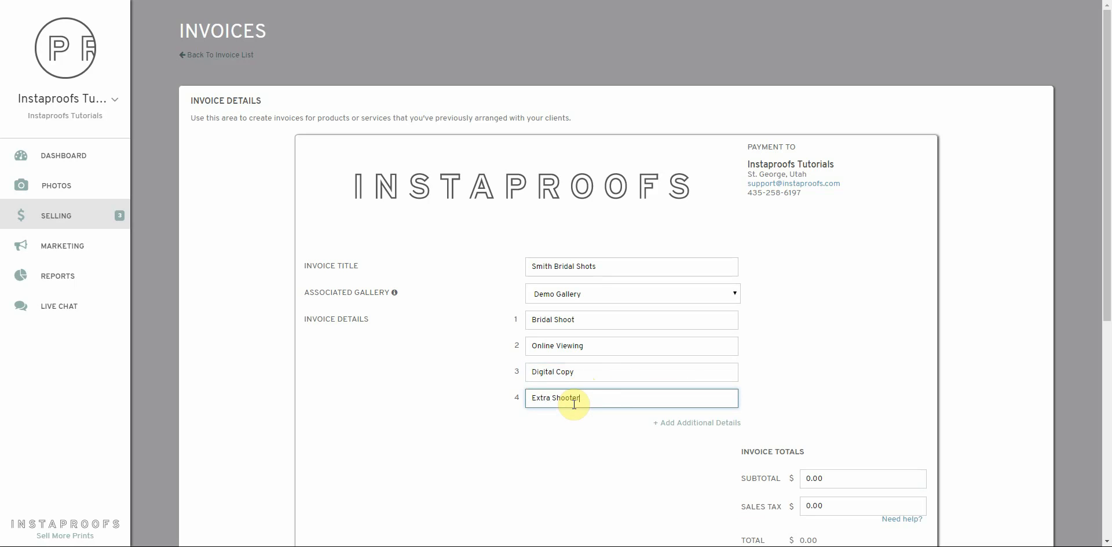
left_click(887, 408)
Enter a 499.99 subtotal and calculate sales tax at a .0625 rate, giving $531.24 total.
scroll(887, 408, "down", 4)
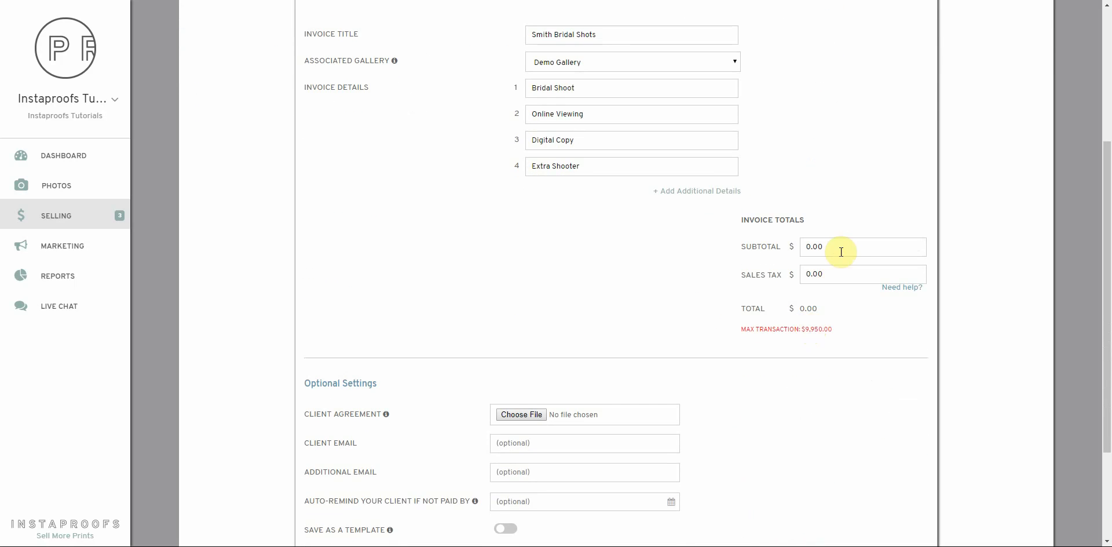
left_click(841, 252)
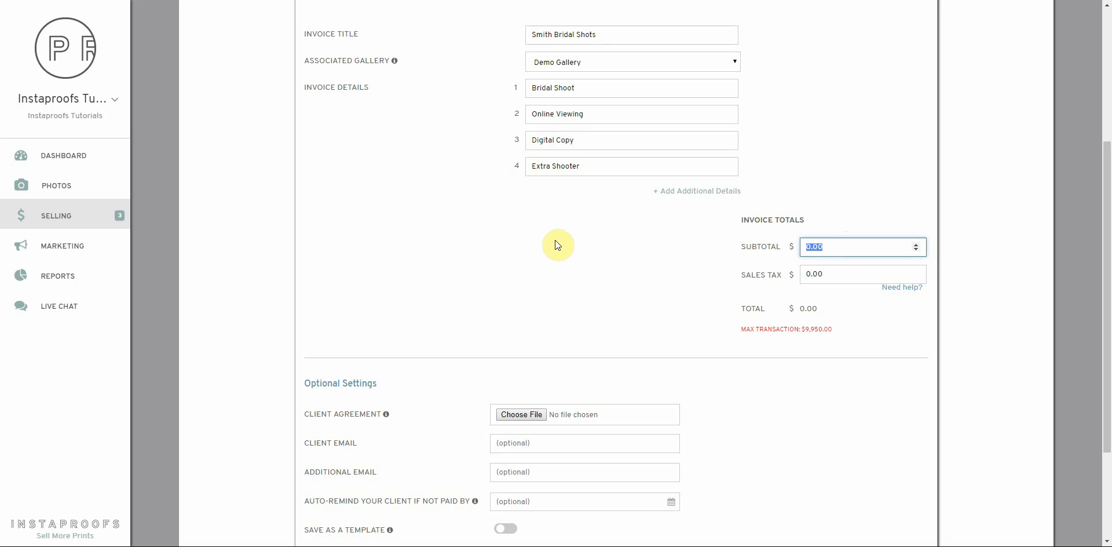
type("499.99")
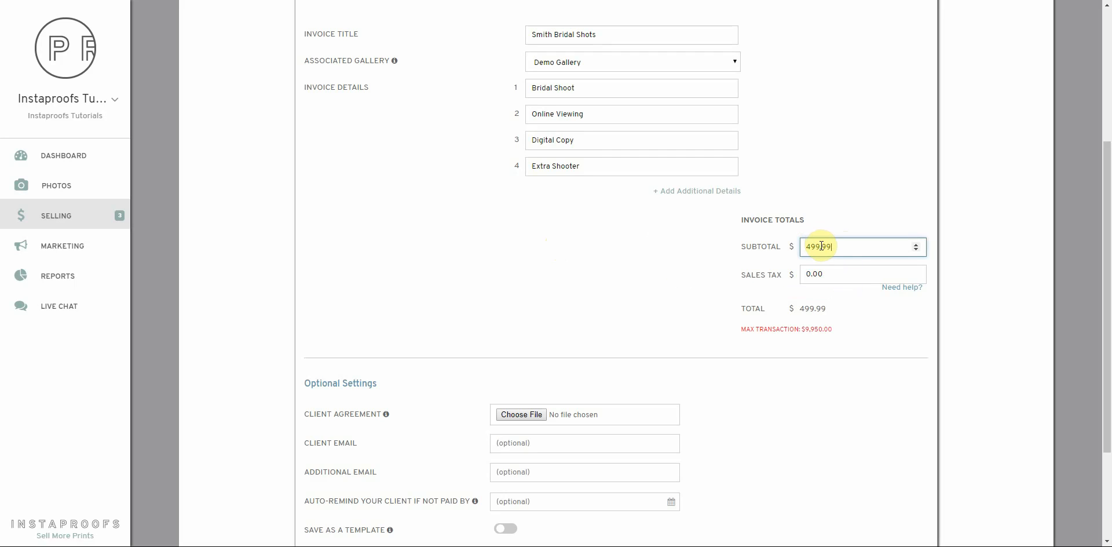
left_click(909, 290)
left_click(891, 309)
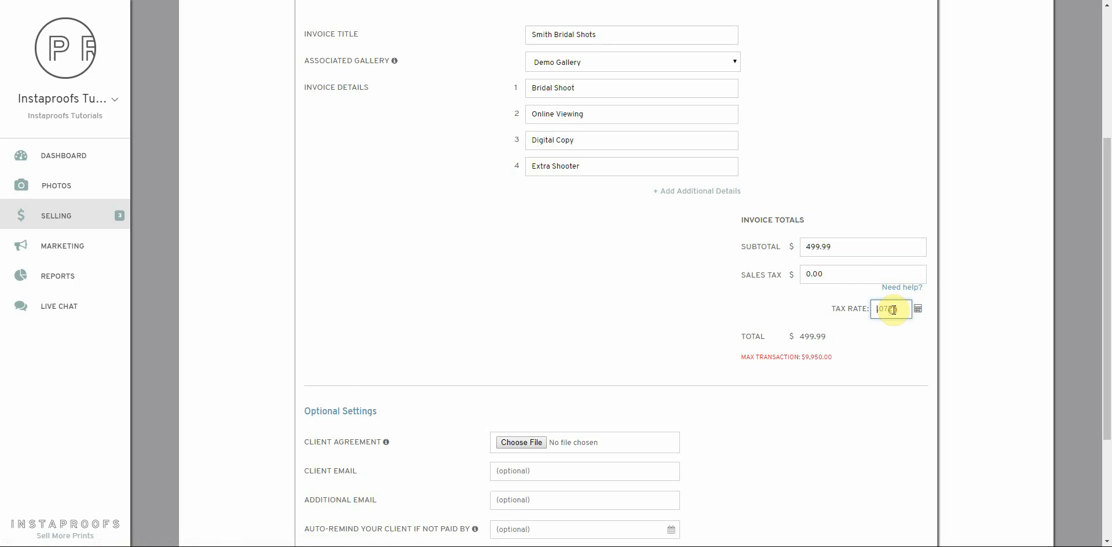
type(".0625")
left_click(918, 308)
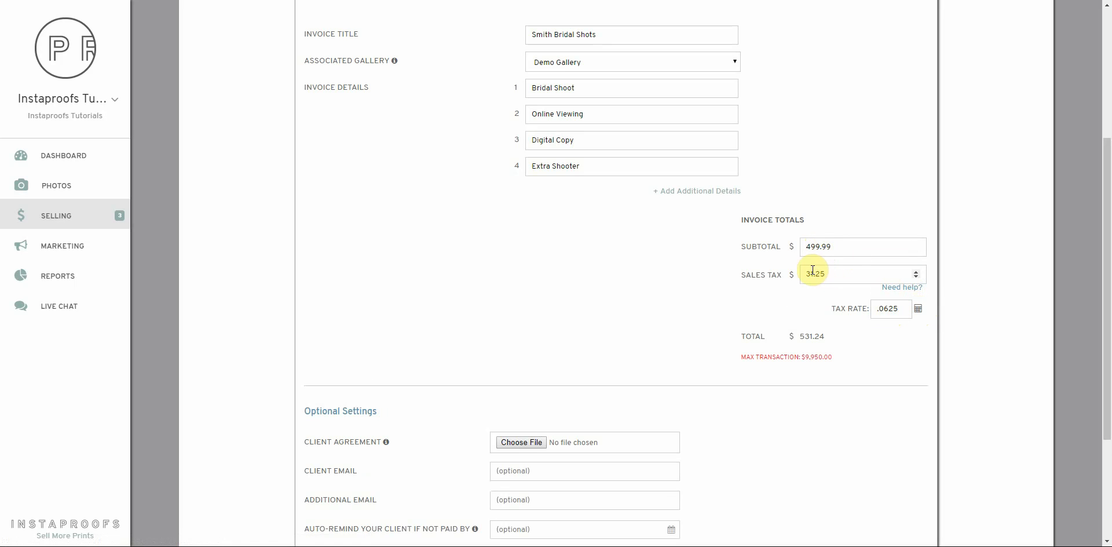
scroll(377, 133, "down", 3)
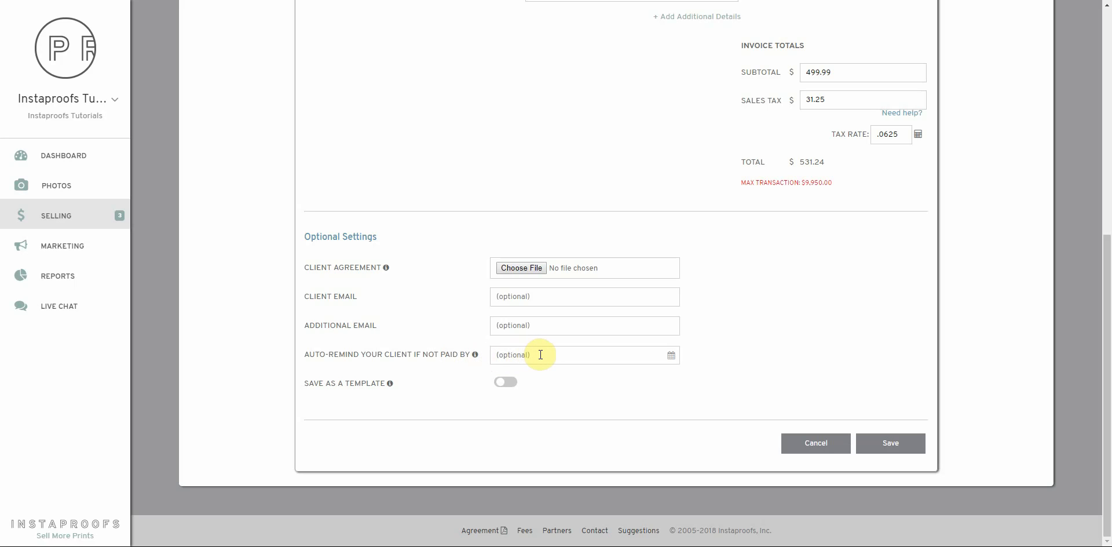
Enter the client's e-mail, set the auto-reminder to August 31, 2018, mark as template, and save.
left_click(544, 296)
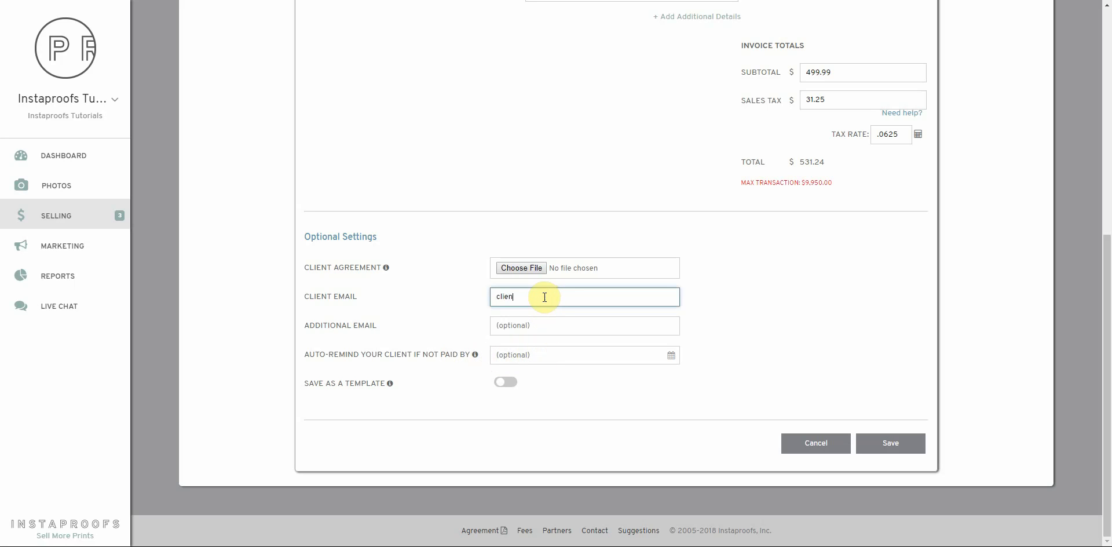
left_click(557, 349)
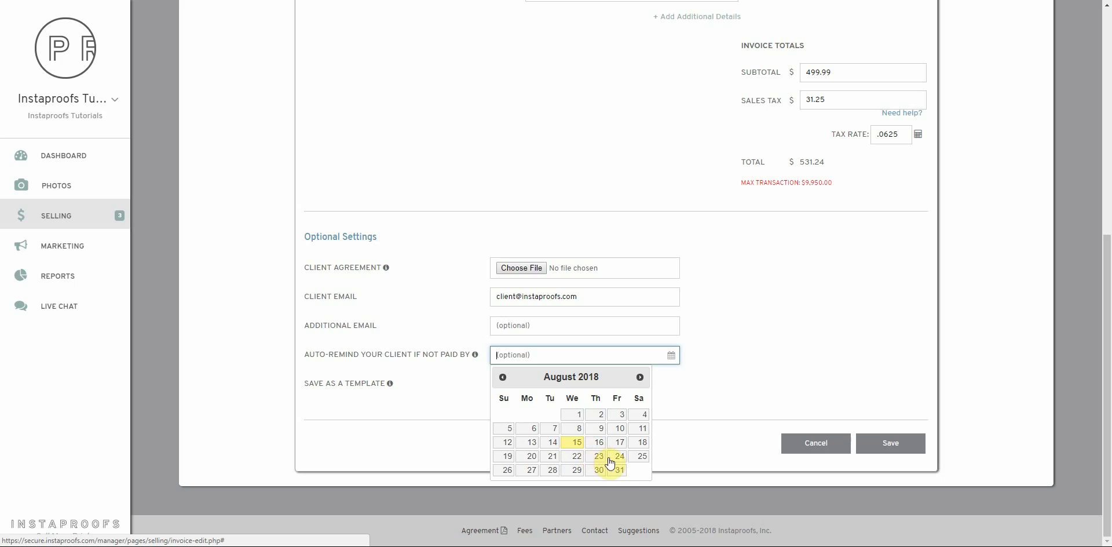
left_click(619, 470)
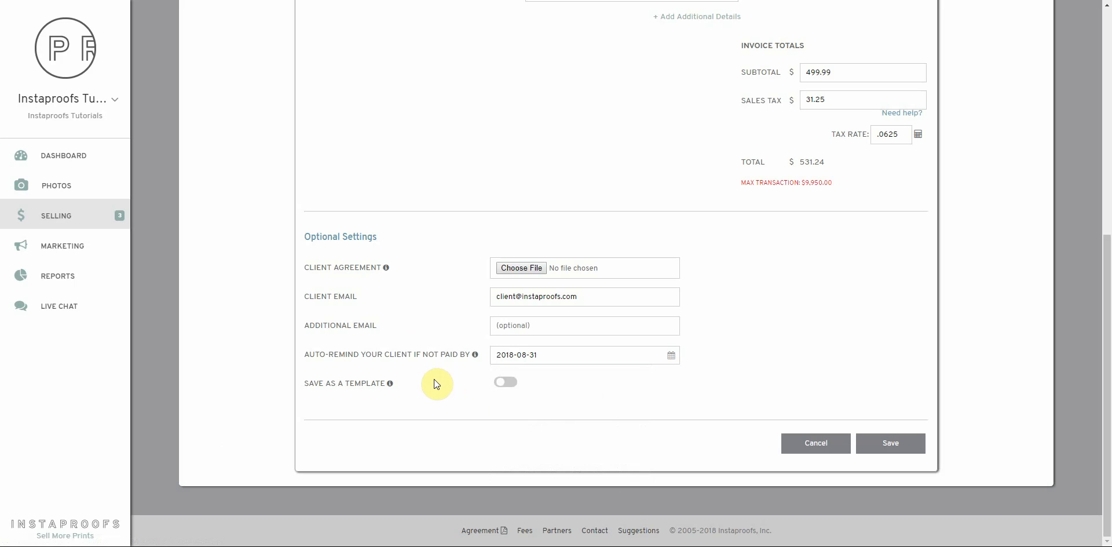
left_click(506, 381)
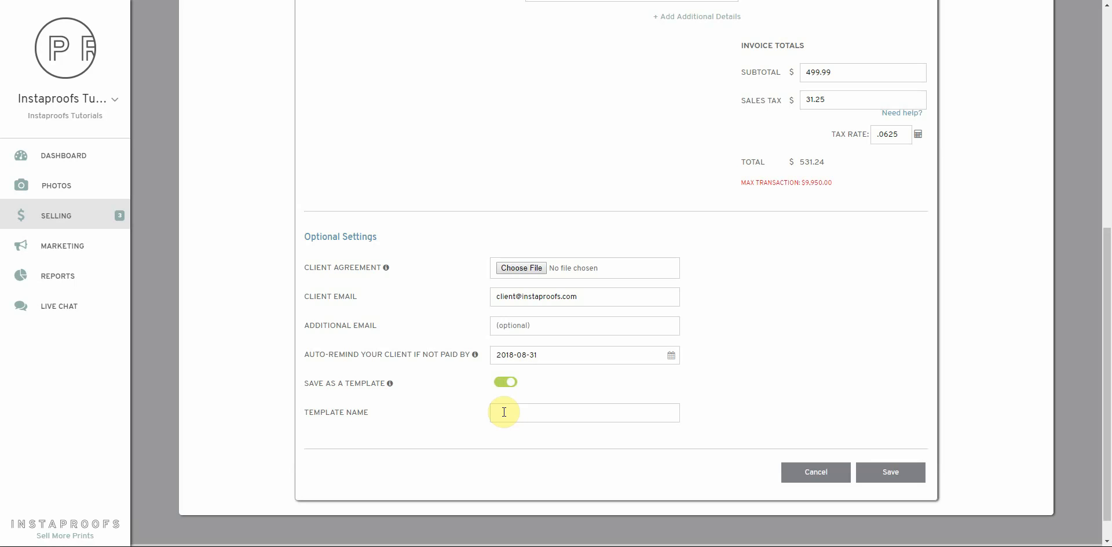
left_click(901, 476)
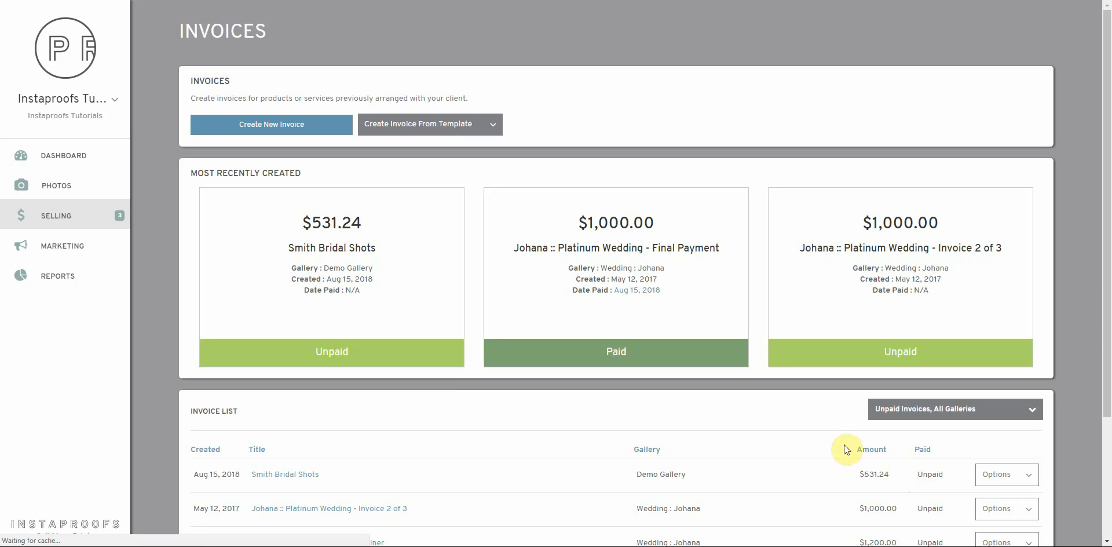
Generate a shareable link for the Smith Bridal Shots invoice and copy it.
scroll(354, 365, "down", 2)
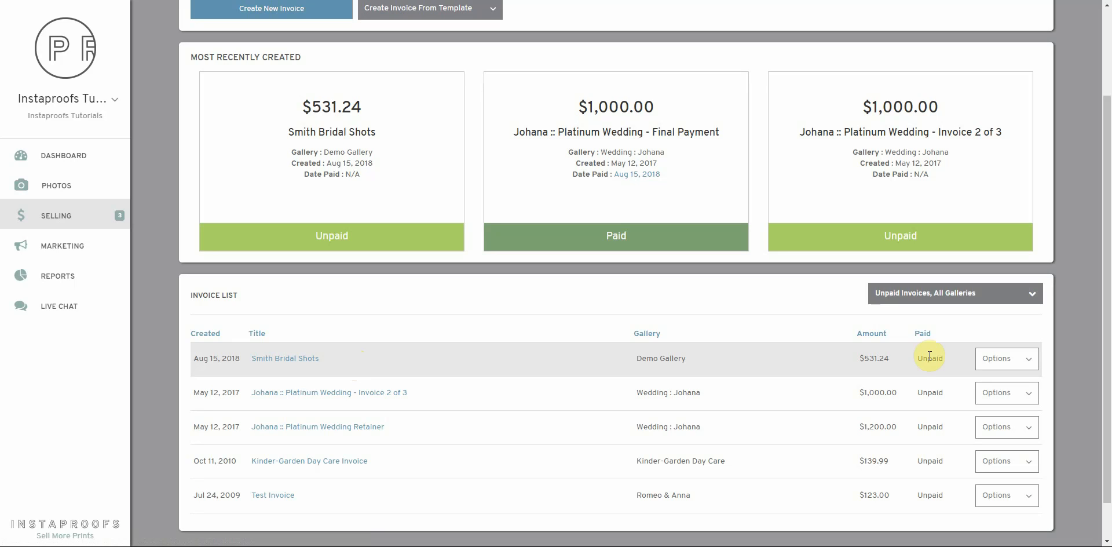
left_click(1017, 360)
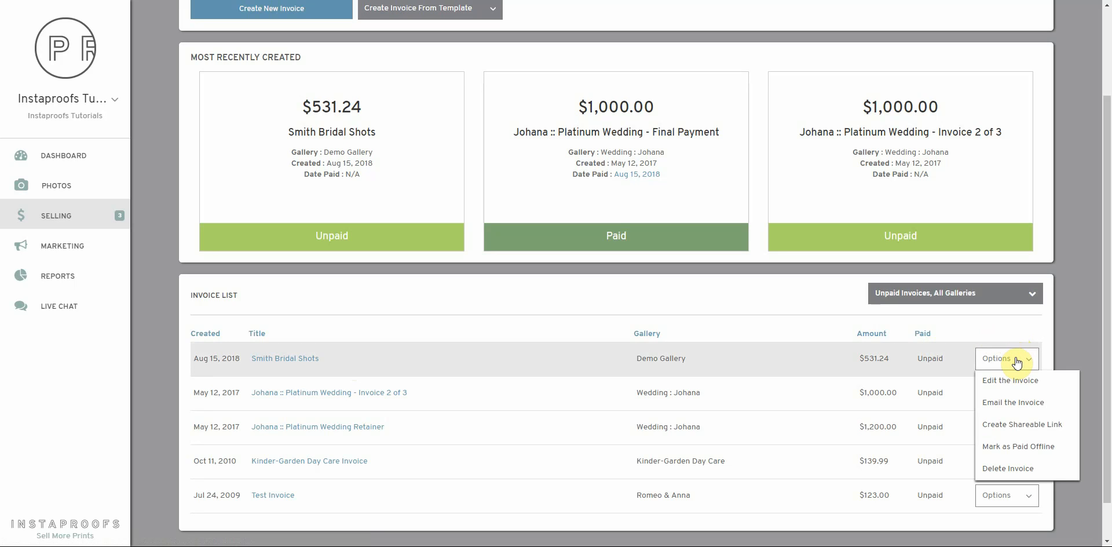
left_click(1021, 427)
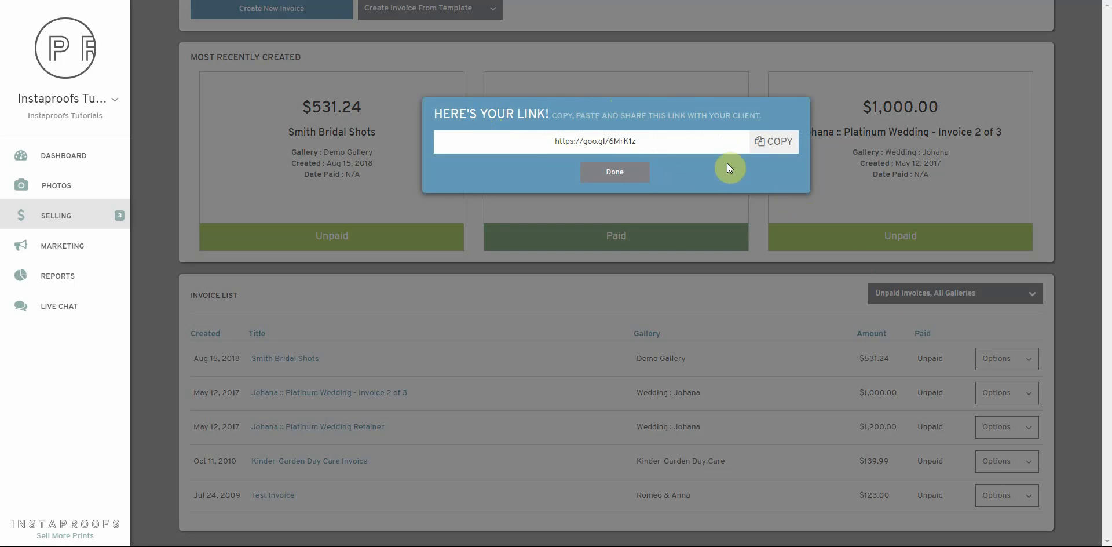
left_click(778, 143)
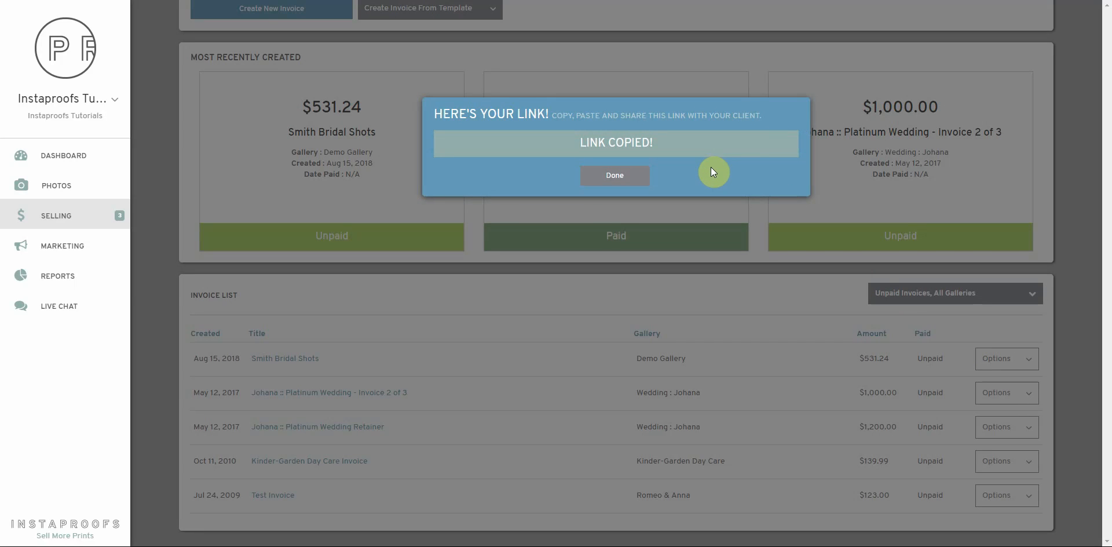
left_click(618, 176)
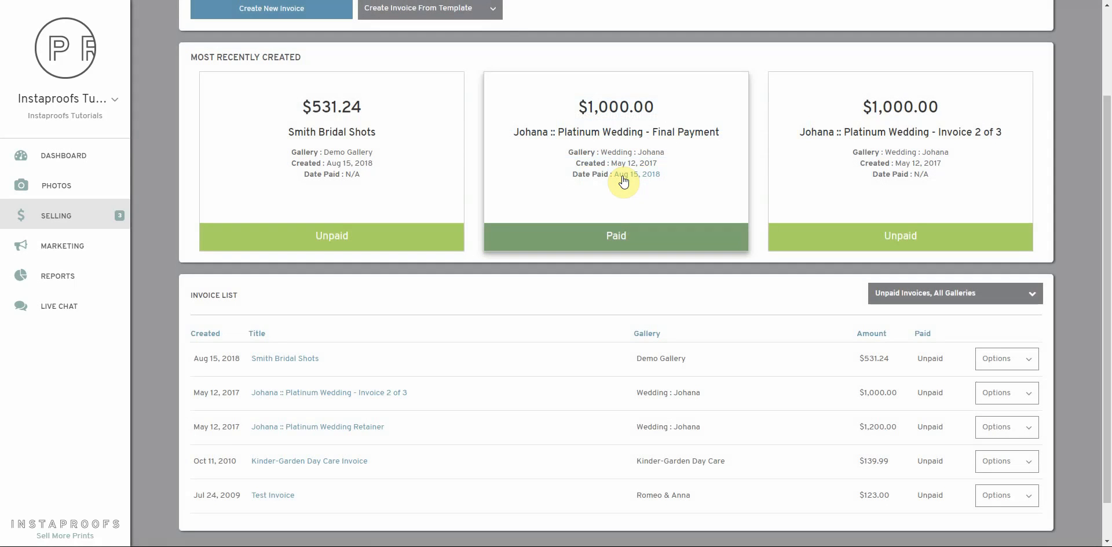
Open the Email the Invoice form for Smith Bridal Shots and review its subject and template preview.
left_click(1017, 358)
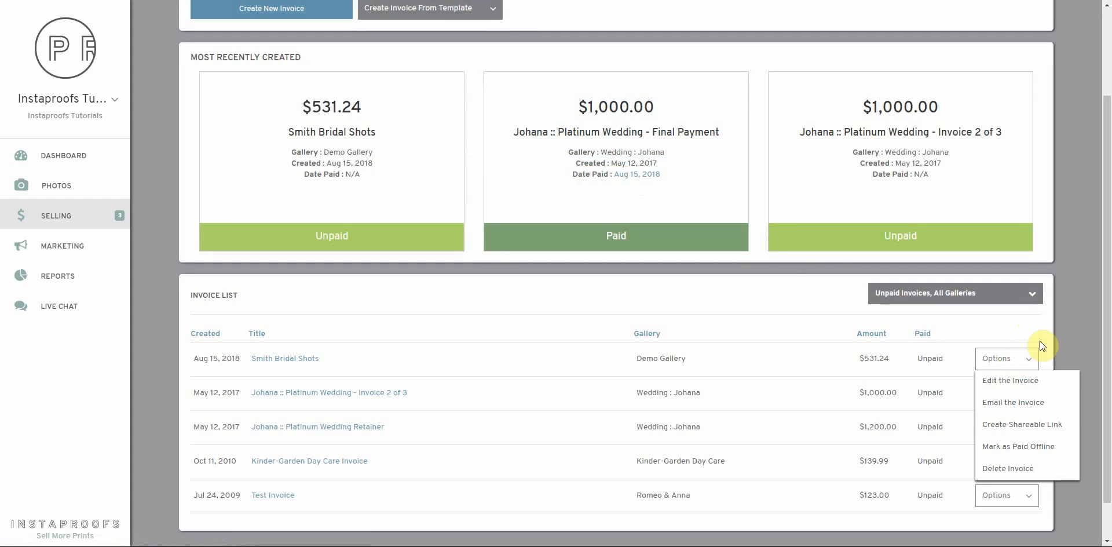
left_click(1007, 407)
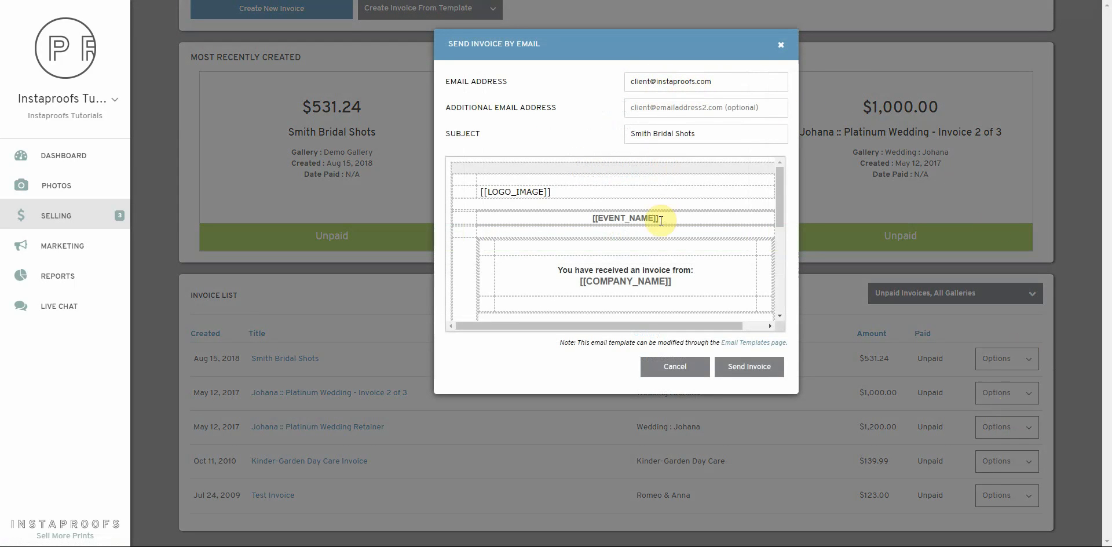
left_click(707, 133)
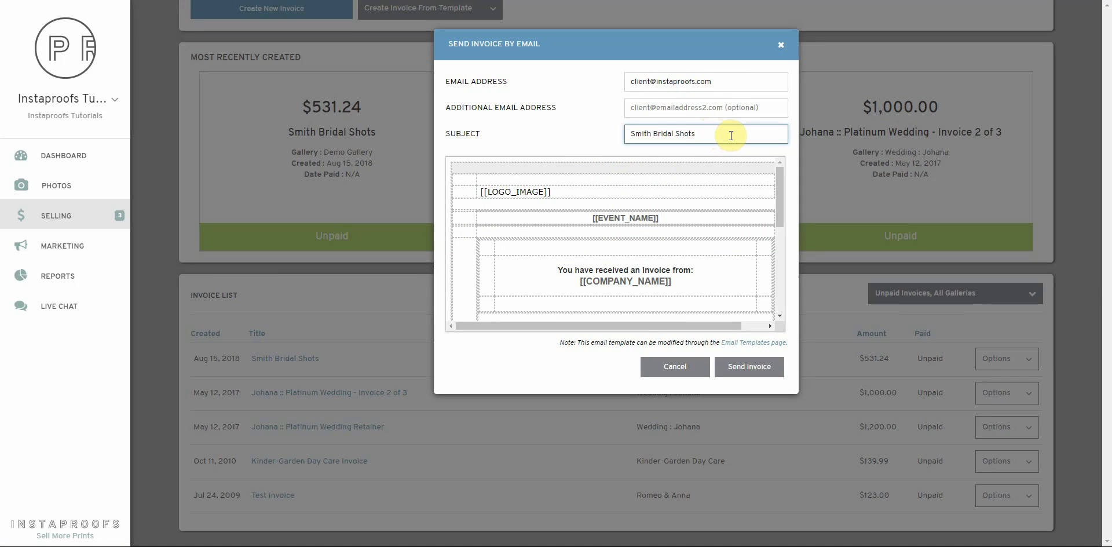
left_click_drag(780, 203, 757, 181)
mouse_move(721, 331)
left_mouse_down()
mouse_move(738, 328)
mouse_move(728, 328)
left_mouse_up()
scroll(672, 226, "down", 5)
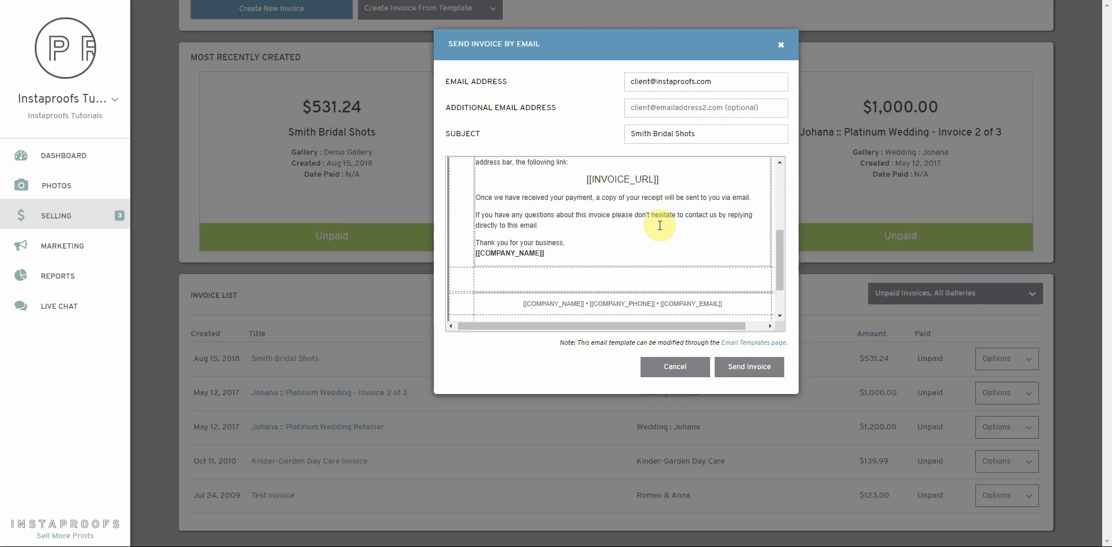
scroll(678, 258, "up", 5)
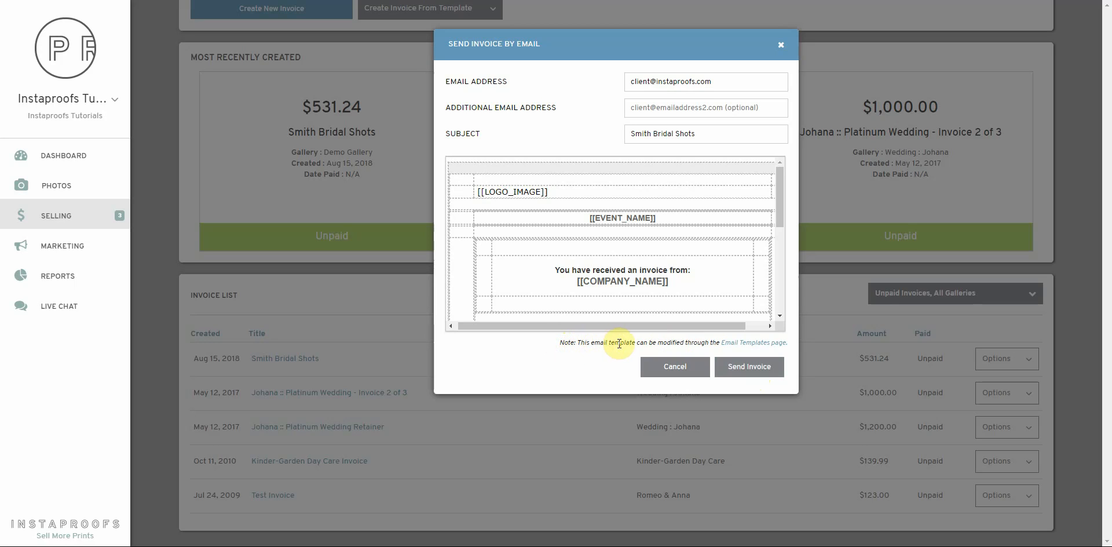
Open the Invoice Ready email template for editing, then return to Selling > Invoices.
left_click(756, 346)
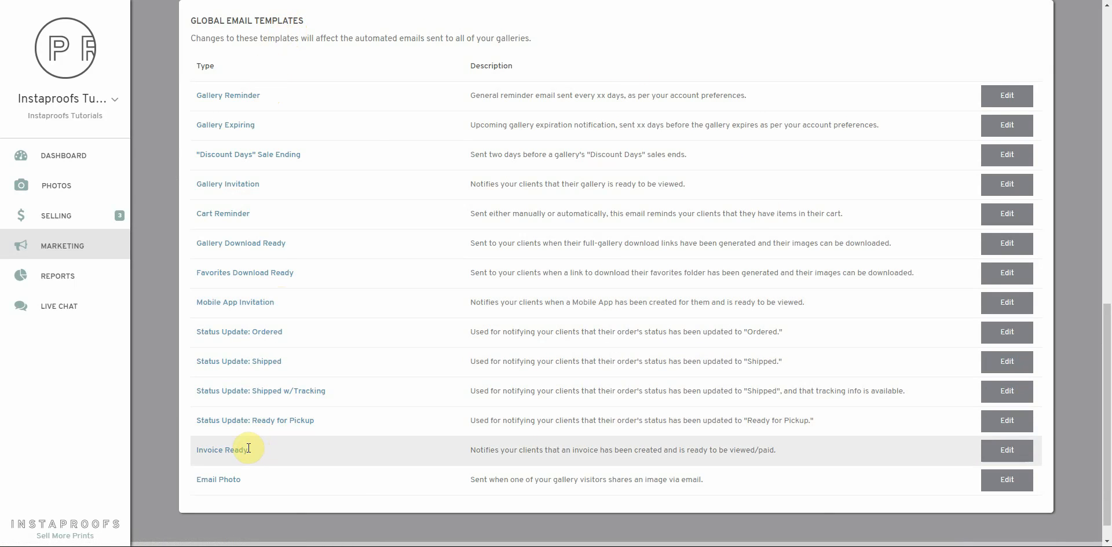
left_click(1005, 452)
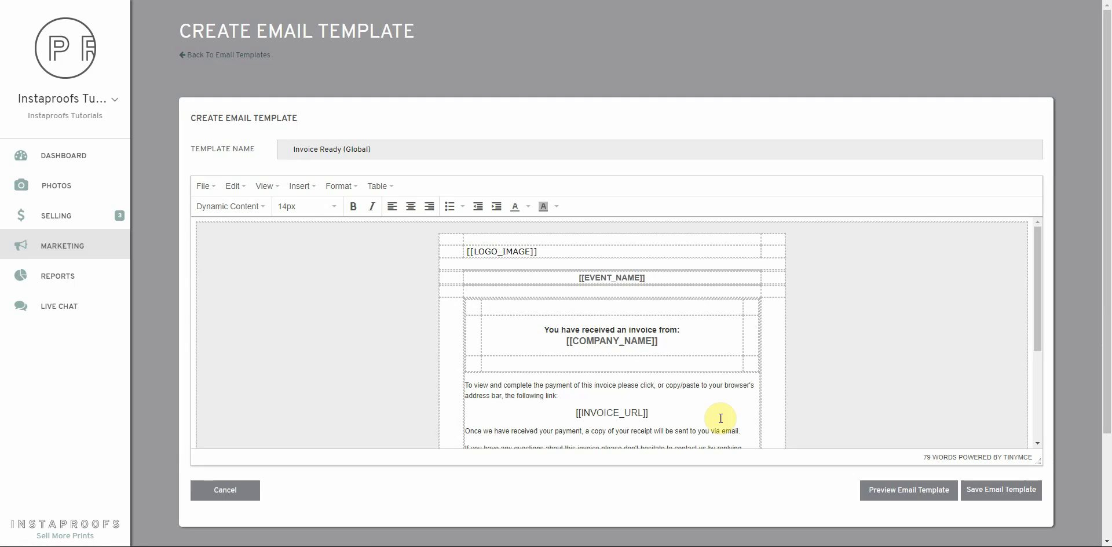
left_click(65, 213)
left_click(239, 92)
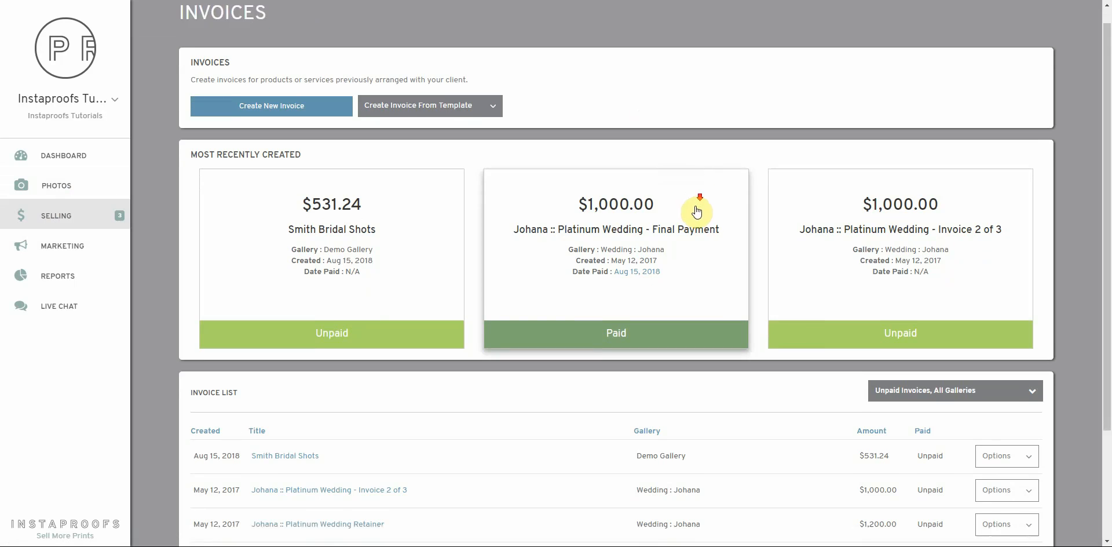
scroll(689, 301, "down", 1)
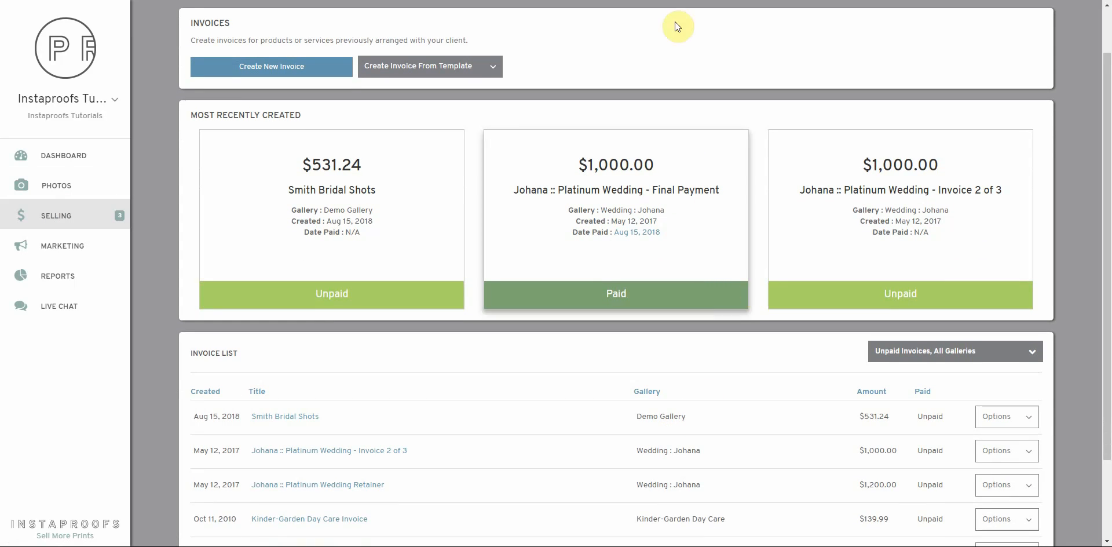
Load the copied invoice link in a new browser tab and open the $531.24 payment form.
left_click(600, 1)
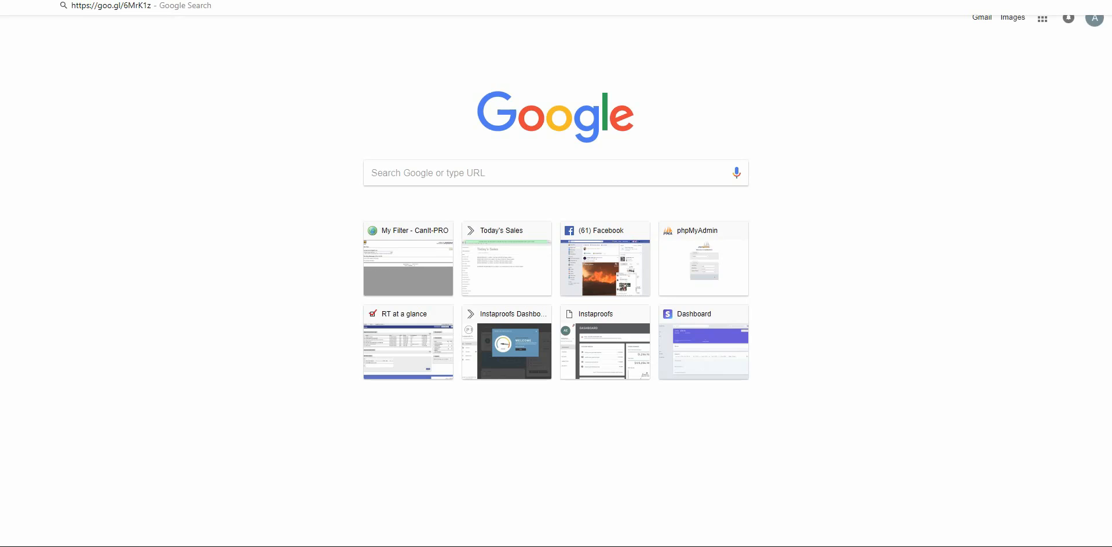
key("Return")
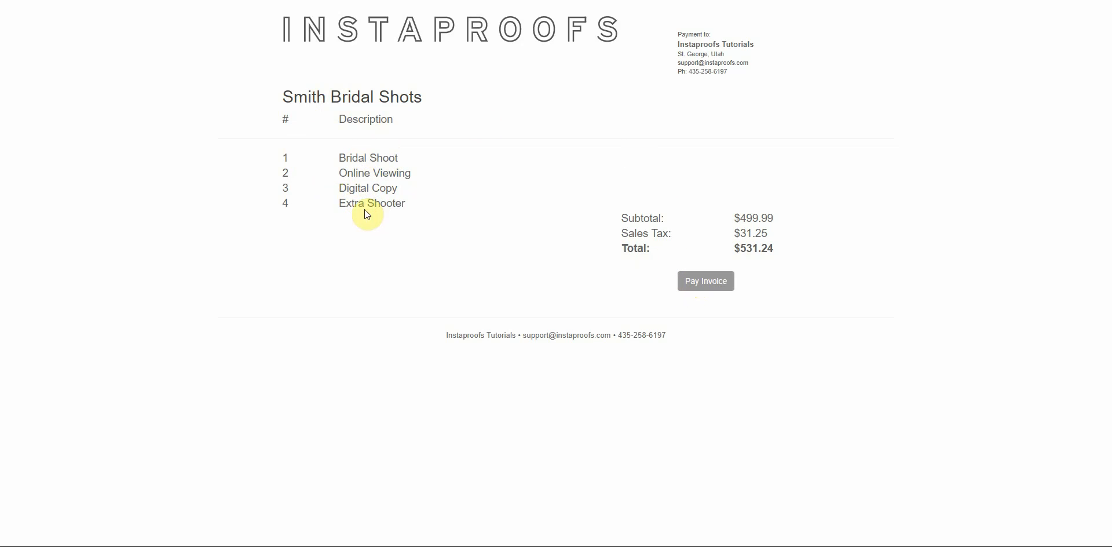
left_click(708, 282)
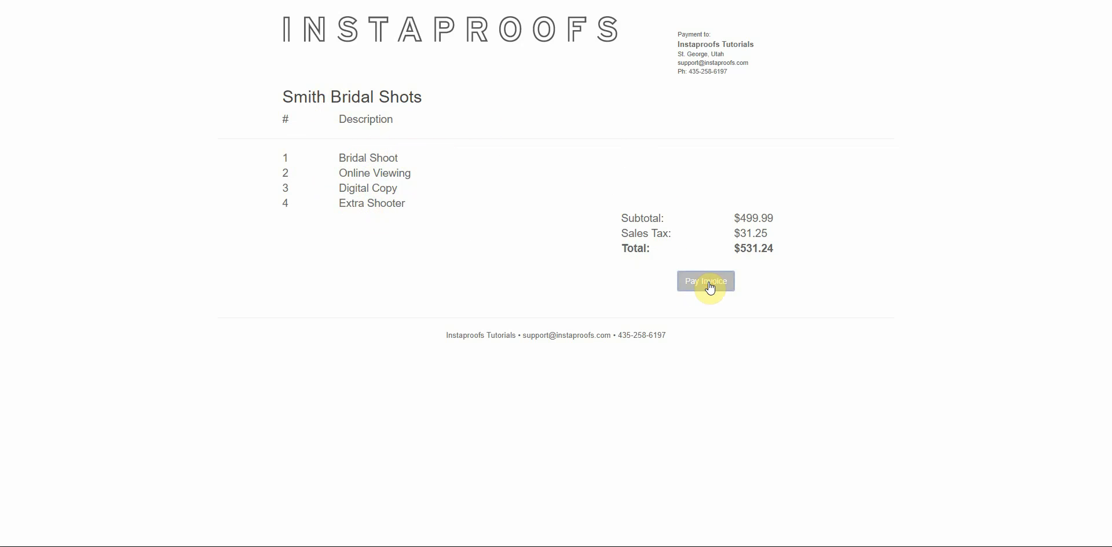
scroll(516, 269, "down", 3)
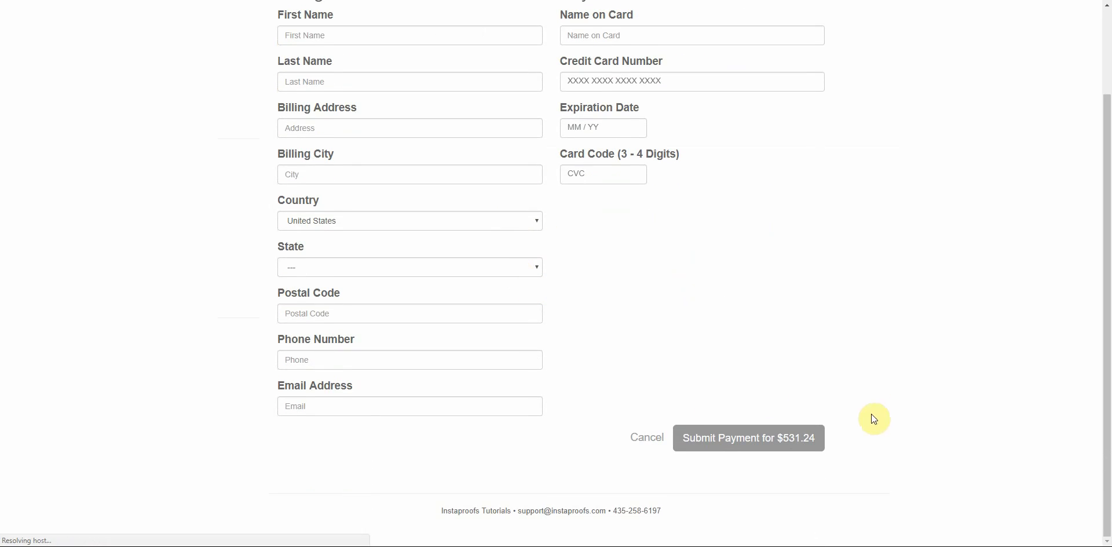
scroll(752, 442, "up", 3)
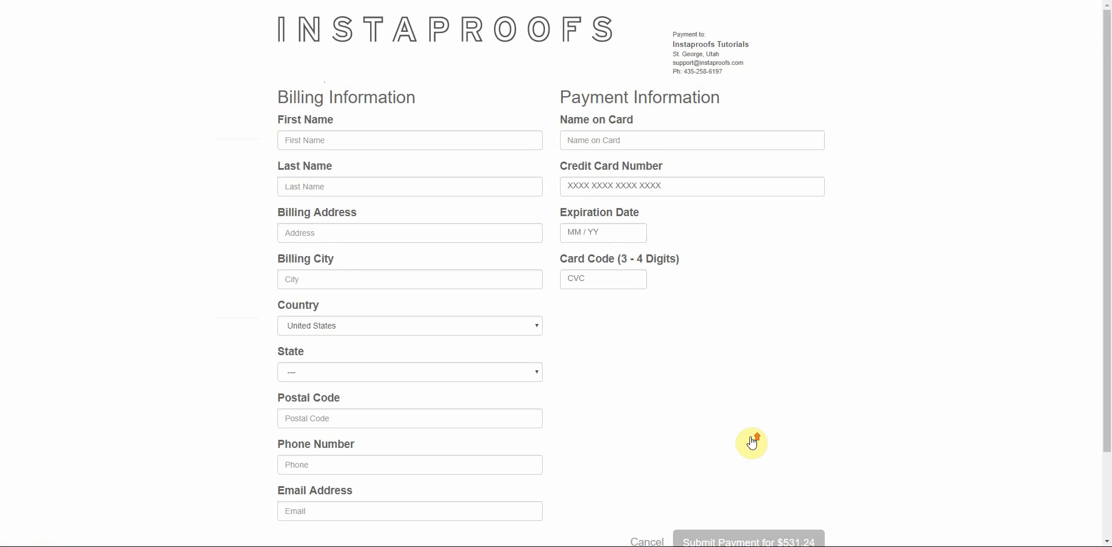